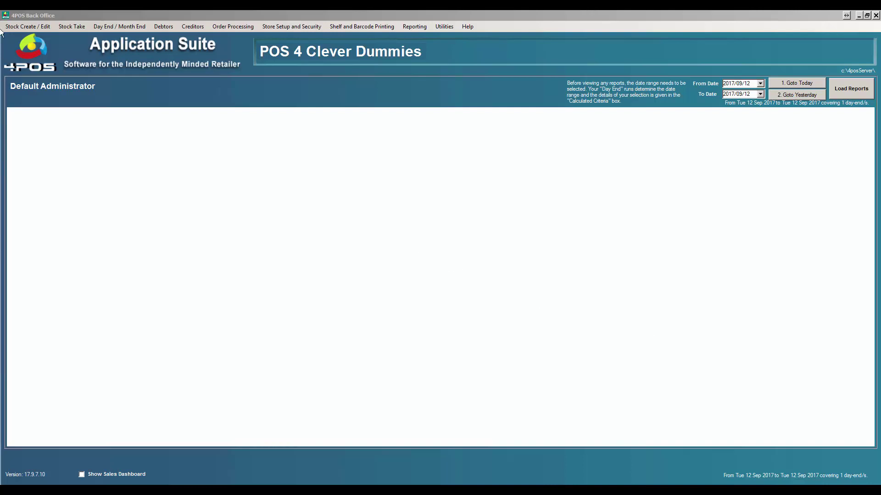
Step: Open Amend Stock Item By Detail and select Burger from the stock item list
{"action": "left_click", "coordinate": [16, 27]}
{"action": "left_click", "coordinate": [28, 26]}
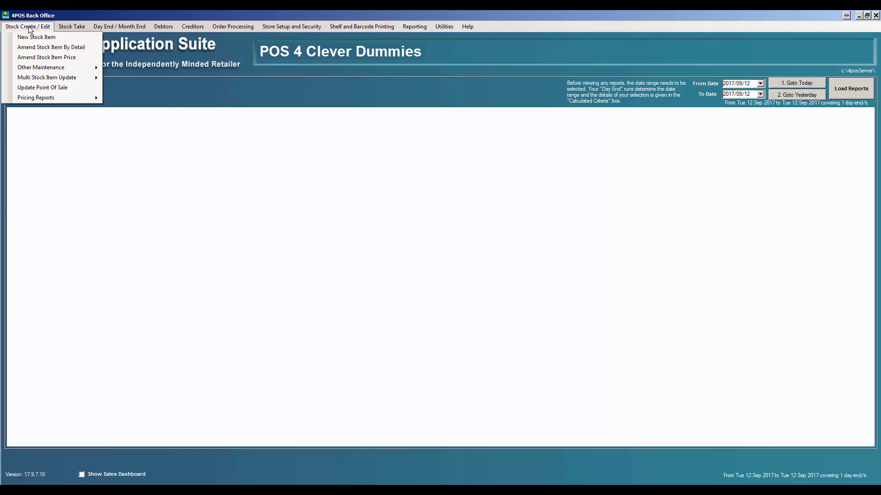
{"action": "left_click", "coordinate": [48, 46]}
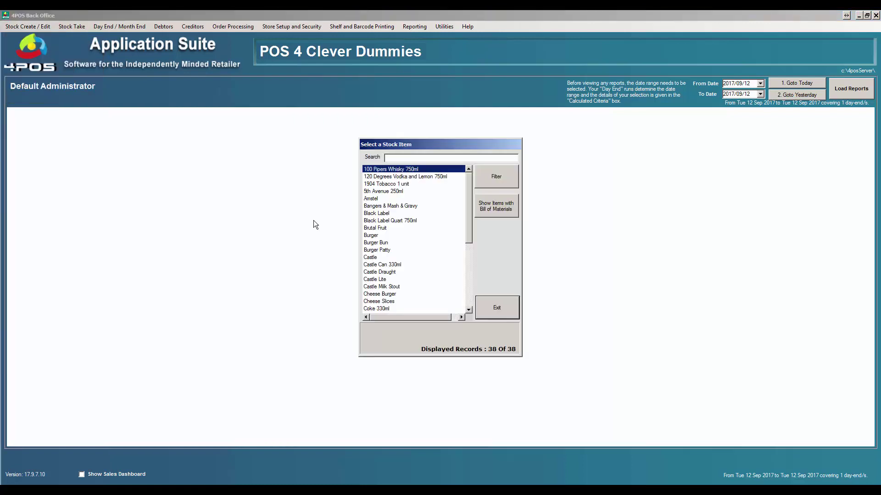
{"action": "left_click", "coordinate": [372, 235]}
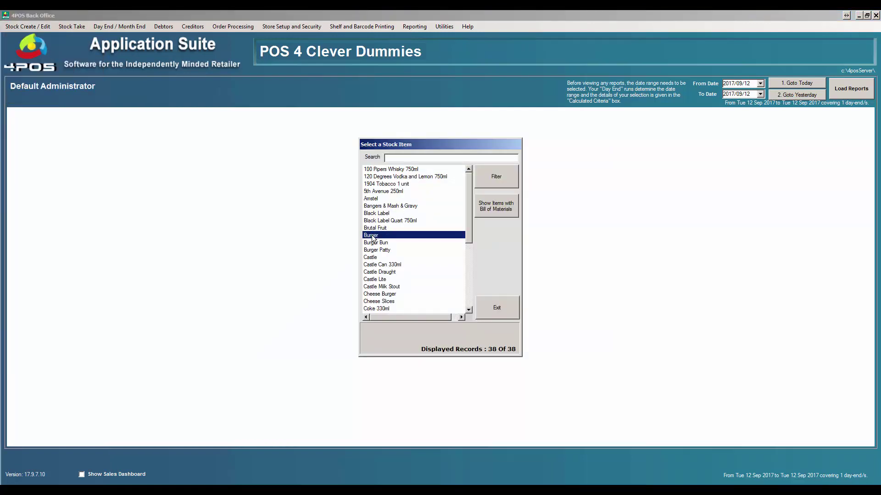
Step: Open Burger's stock details and keep Beer Local as its pricing group
{"action": "double_click", "coordinate": [383, 237]}
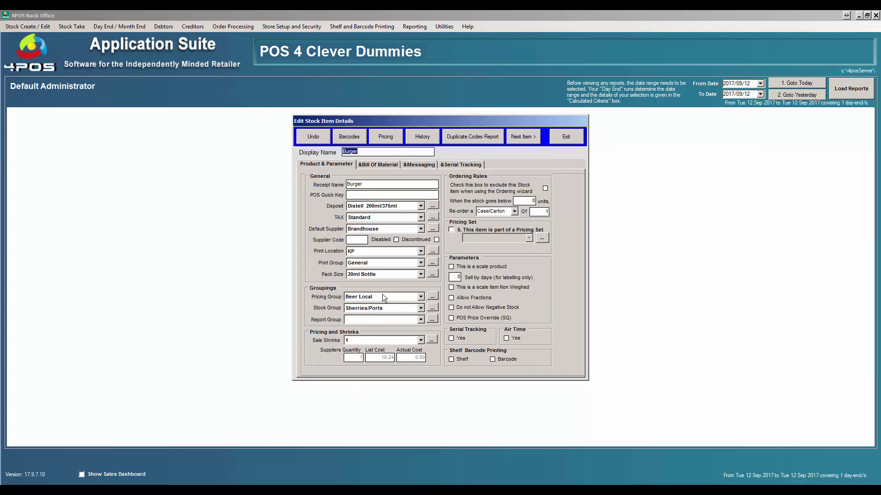
{"action": "left_click", "coordinate": [417, 297]}
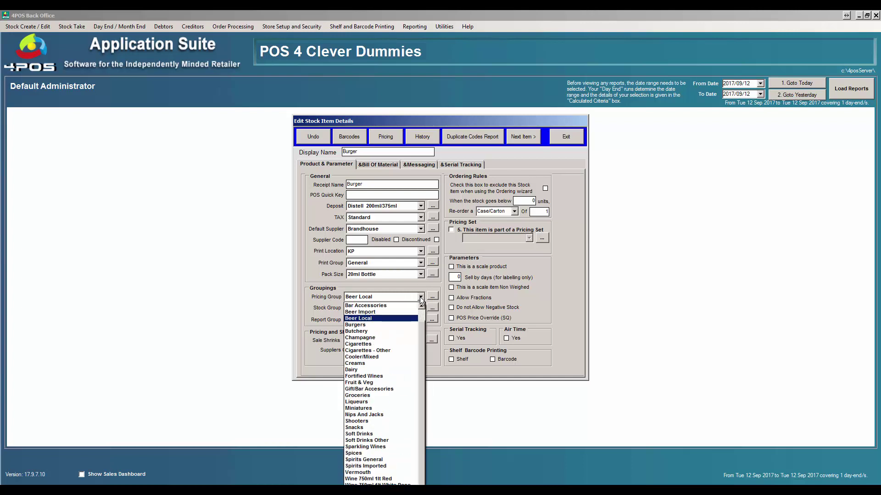
{"action": "left_click", "coordinate": [420, 299]}
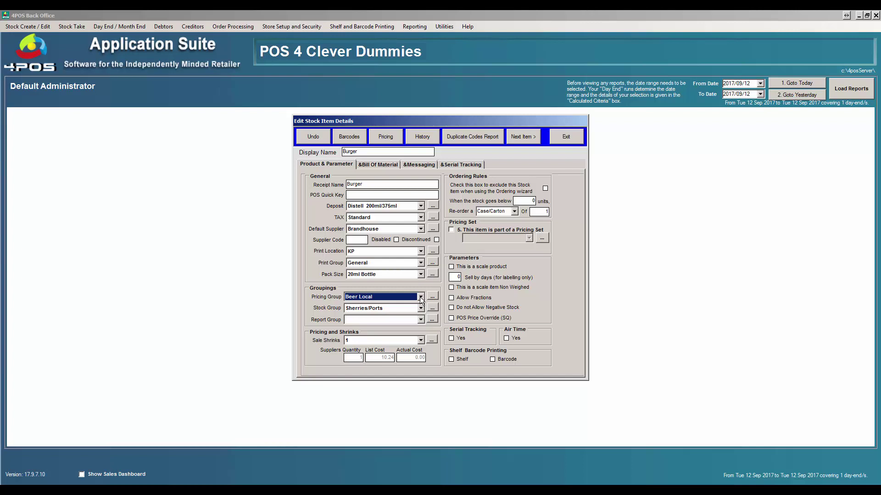
Step: Switch Burger's stock group from Sherries/Ports to Beer Local
{"action": "left_click", "coordinate": [421, 309]}
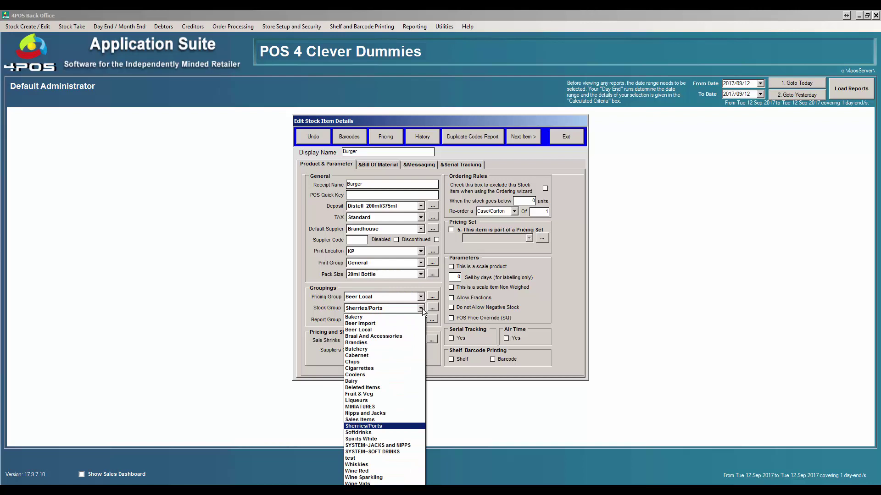
{"action": "left_click", "coordinate": [421, 309]}
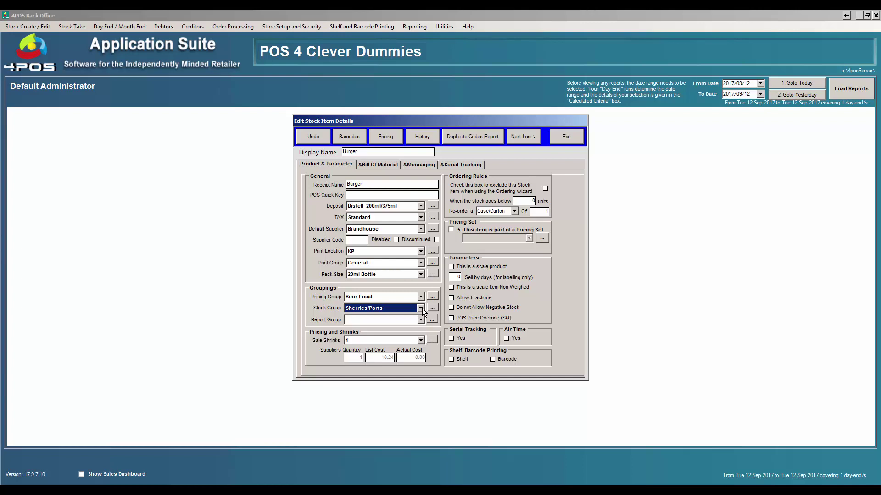
{"action": "left_click", "coordinate": [422, 308]}
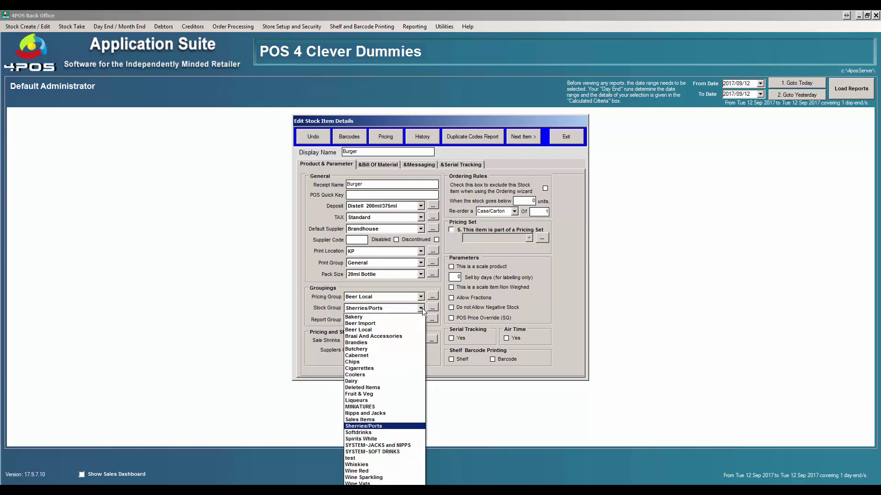
{"action": "left_click", "coordinate": [379, 331]}
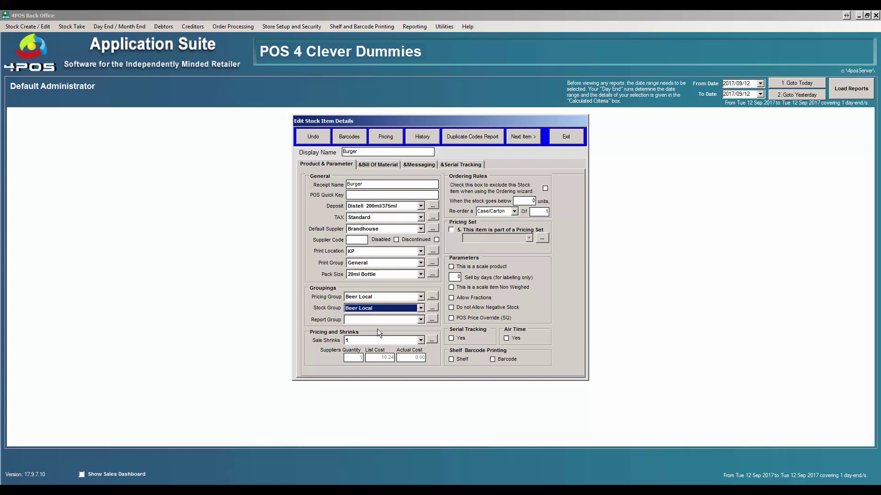
{"action": "left_click", "coordinate": [419, 320]}
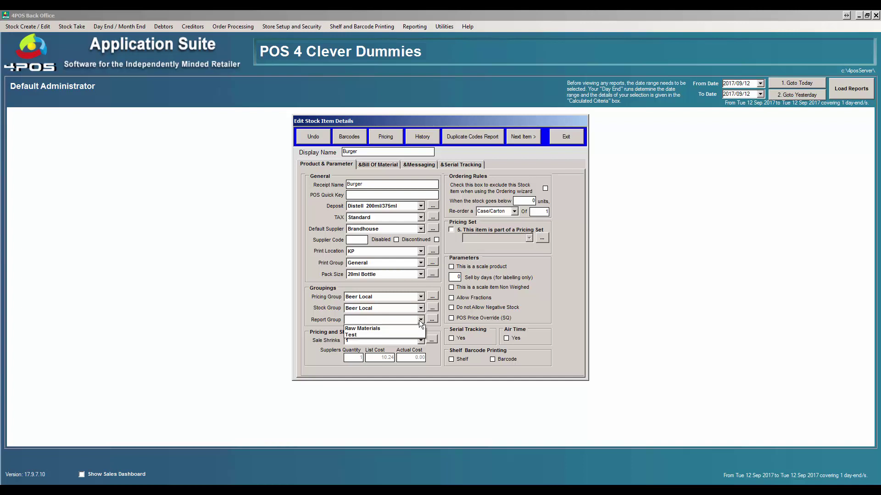
{"action": "left_click", "coordinate": [421, 321]}
{"action": "left_click", "coordinate": [420, 321]}
{"action": "left_click", "coordinate": [420, 321]}
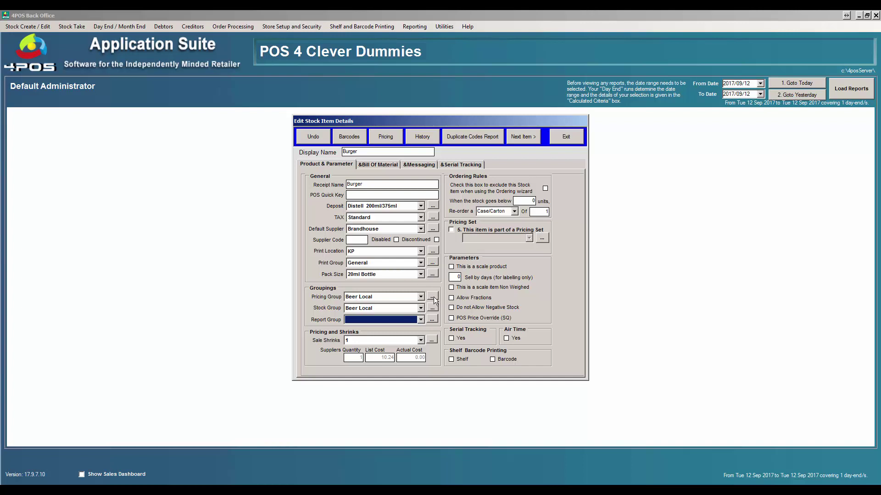
{"action": "left_click", "coordinate": [432, 297]}
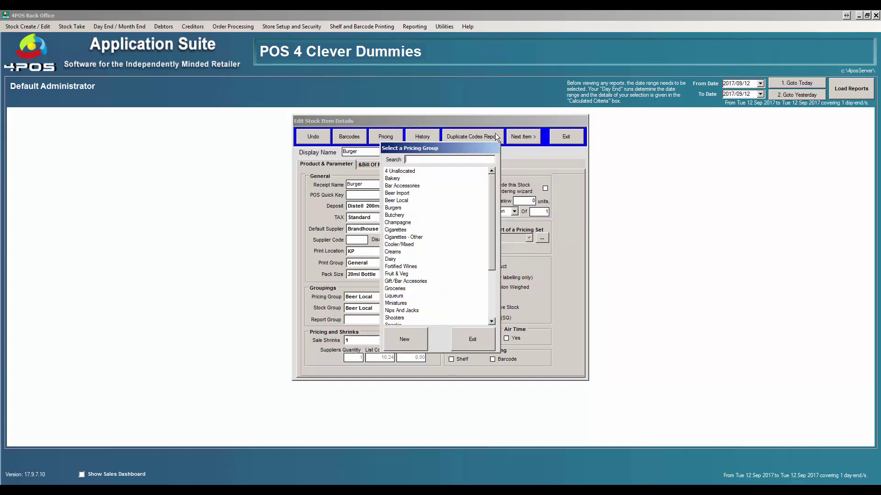
{"action": "left_click_drag", "start_coordinate": [455, 151], "coordinate": [626, 145]}
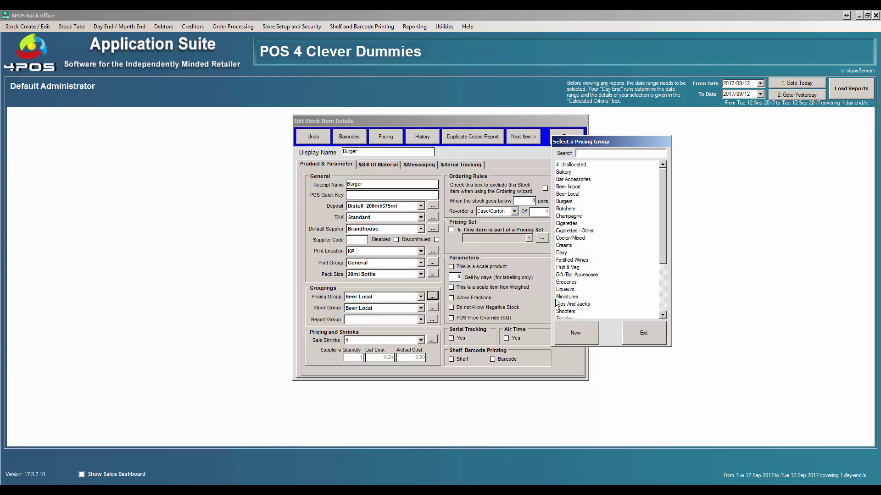
{"action": "double_click", "coordinate": [573, 194]}
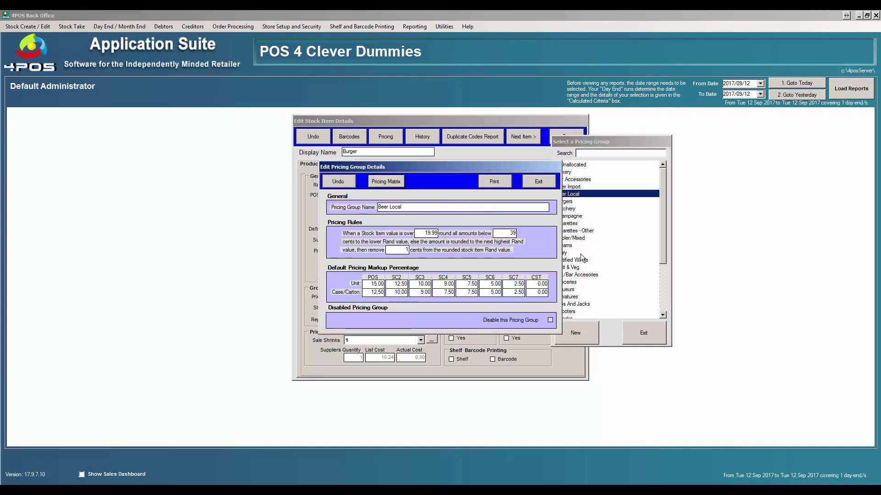
{"action": "left_click", "coordinate": [411, 208]}
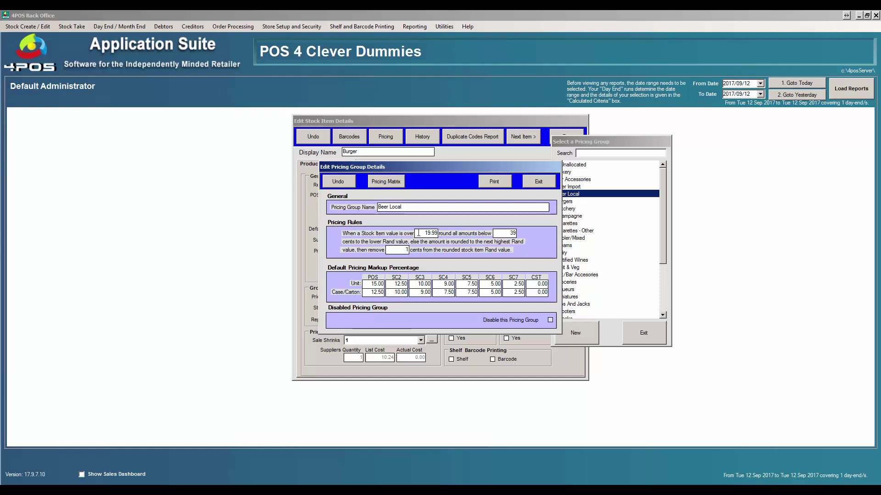
{"action": "left_click_drag", "start_coordinate": [420, 233], "coordinate": [440, 233]}
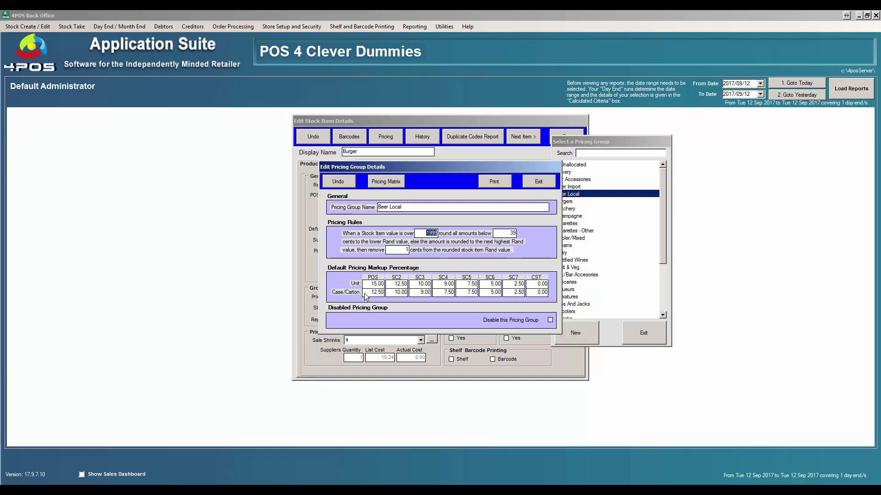
{"action": "left_click", "coordinate": [375, 284]}
{"action": "left_click", "coordinate": [538, 182]}
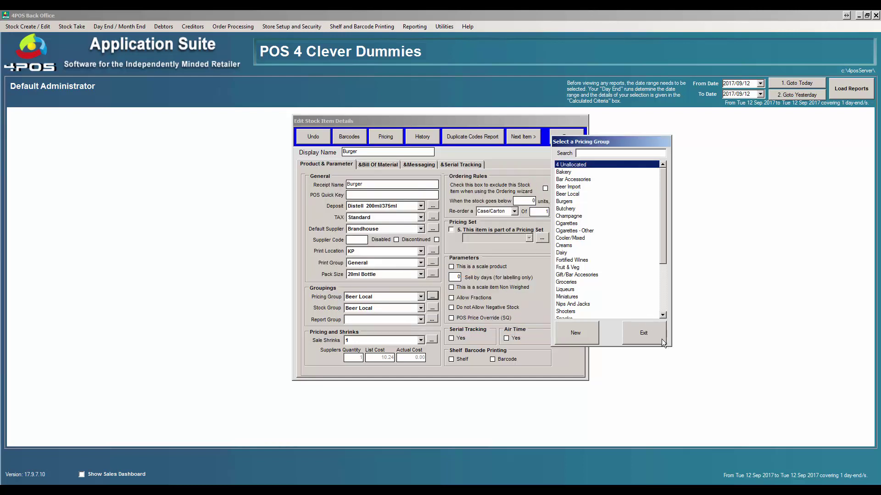
{"action": "left_click", "coordinate": [650, 331]}
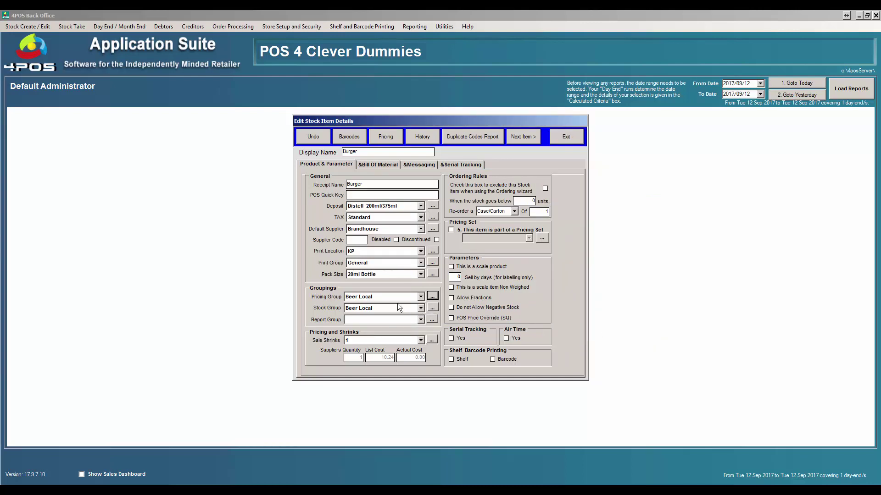
{"action": "left_click", "coordinate": [433, 307]}
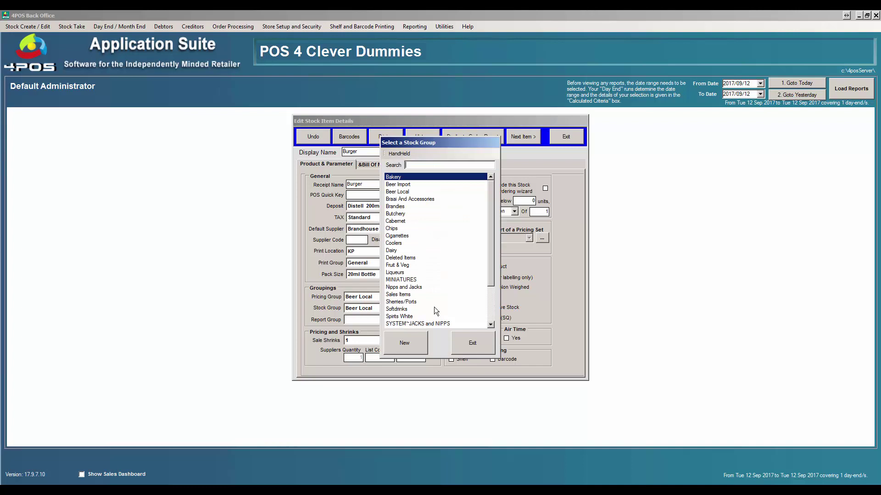
{"action": "left_click", "coordinate": [403, 342]}
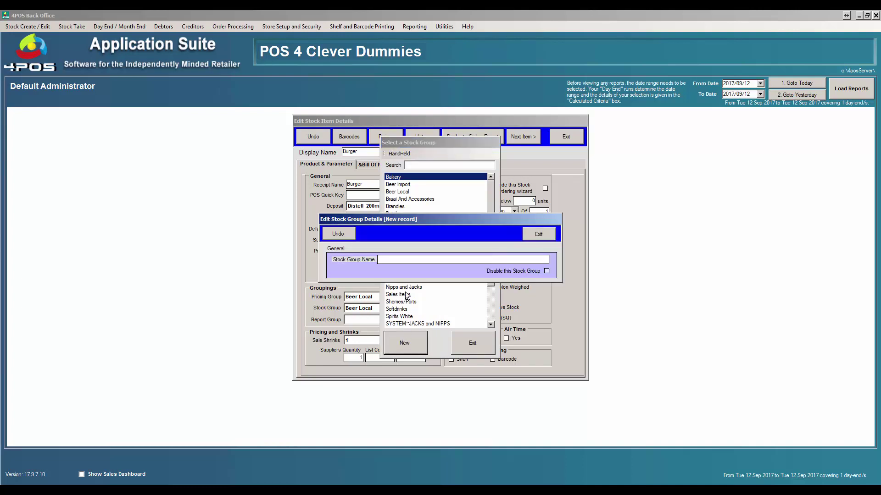
{"action": "type", "text": "Fridge"}
{"action": "left_click", "coordinate": [536, 238]}
{"action": "left_click", "coordinate": [477, 345]}
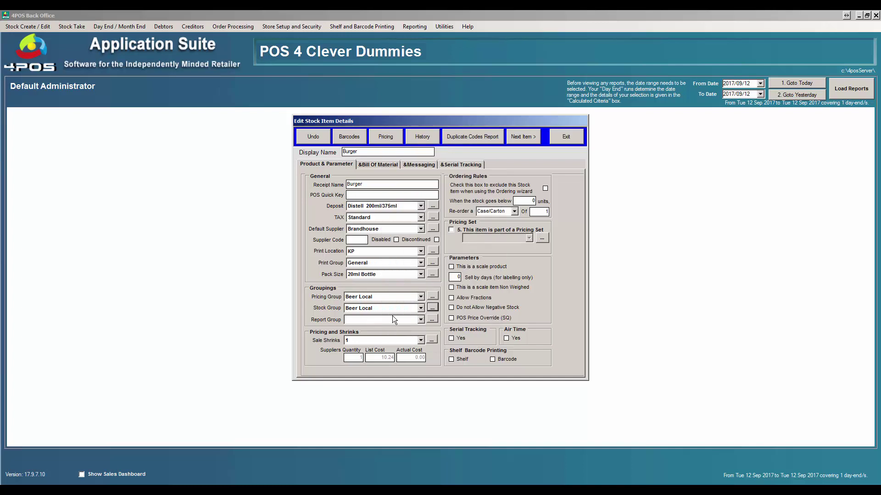
Step: Rename the Test report group to 'Food Items'
{"action": "left_click", "coordinate": [432, 319]}
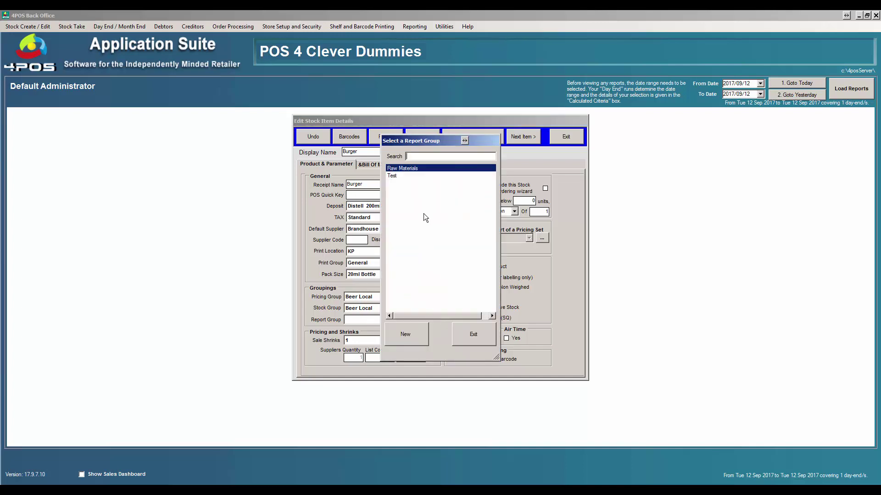
{"action": "double_click", "coordinate": [397, 176]}
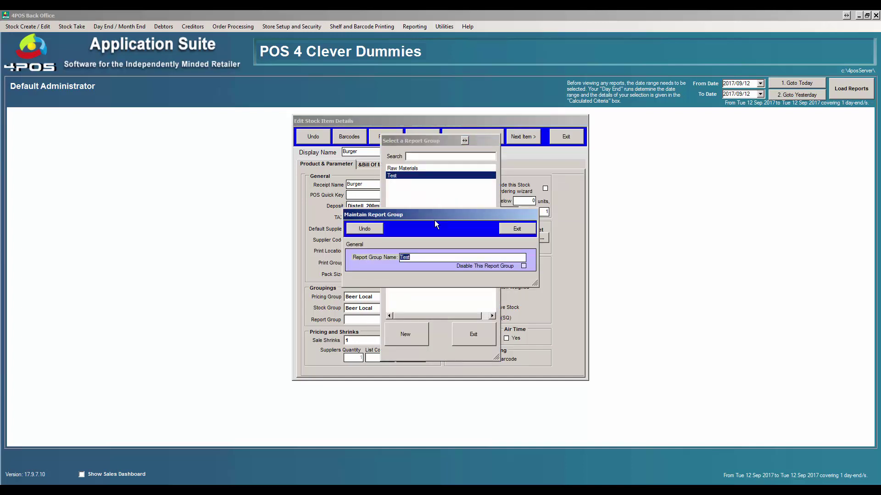
{"action": "type", "text": "Food P"}
{"action": "key", "text": "BackSpace"}
{"action": "type", "text": "Items"}
{"action": "left_click", "coordinate": [515, 232]}
Step: Add a new report group named 'Drinks' and close the report group list
{"action": "left_click", "coordinate": [410, 332]}
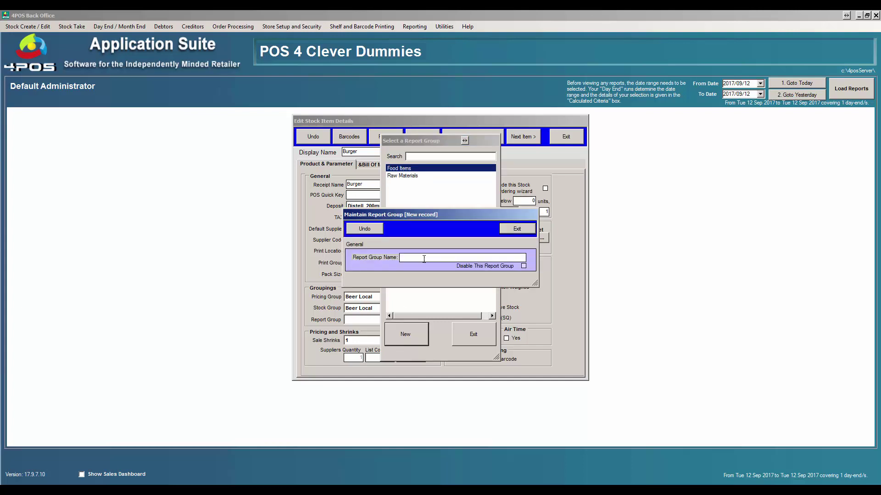
{"action": "type", "text": "Drinks"}
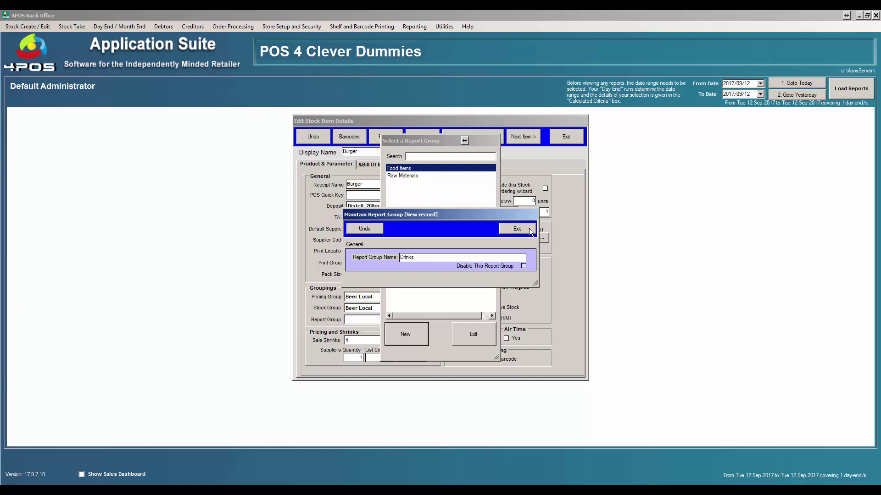
{"action": "left_click", "coordinate": [519, 228]}
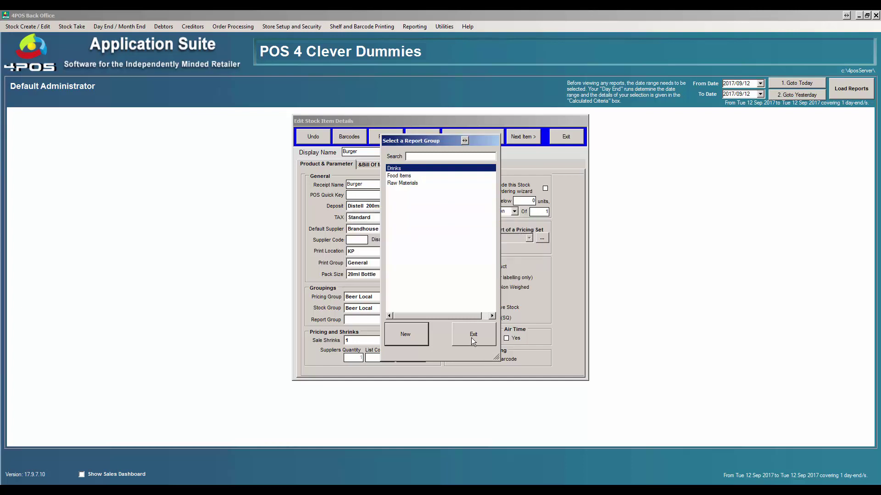
{"action": "left_click", "coordinate": [471, 338]}
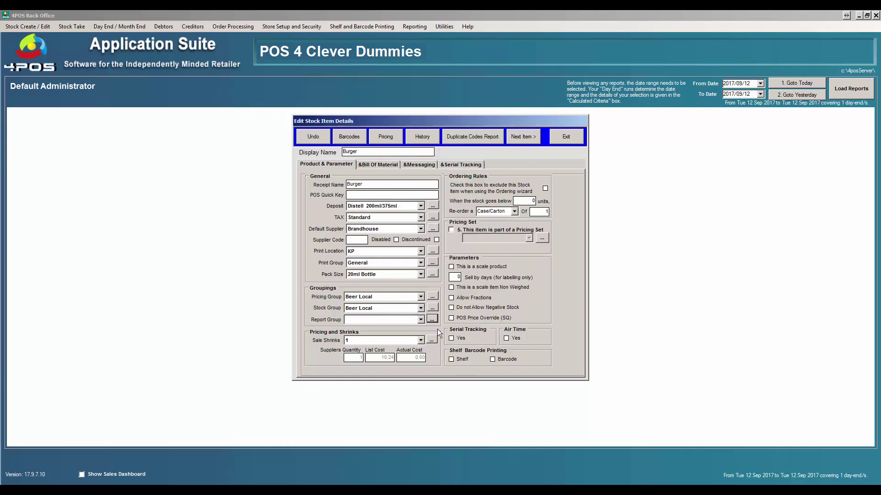
Step: Assign Burger to the Food Items report group and close the item editor
{"action": "left_click", "coordinate": [421, 320]}
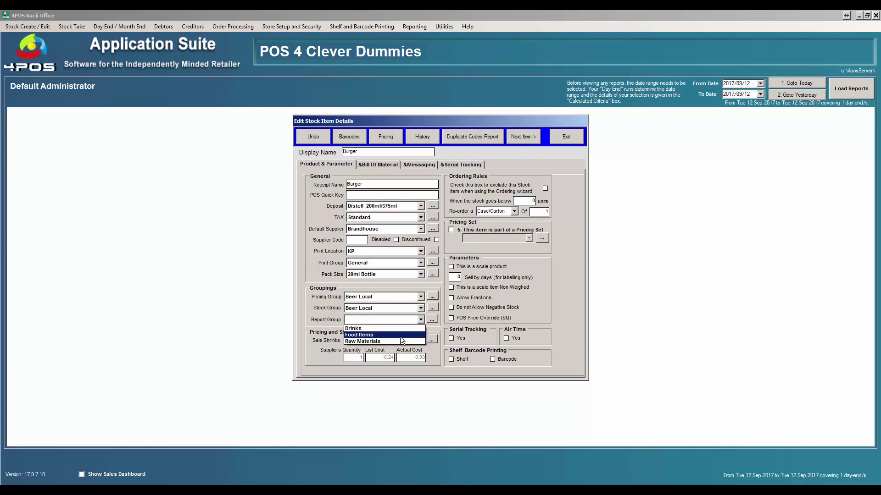
{"action": "left_click", "coordinate": [400, 337]}
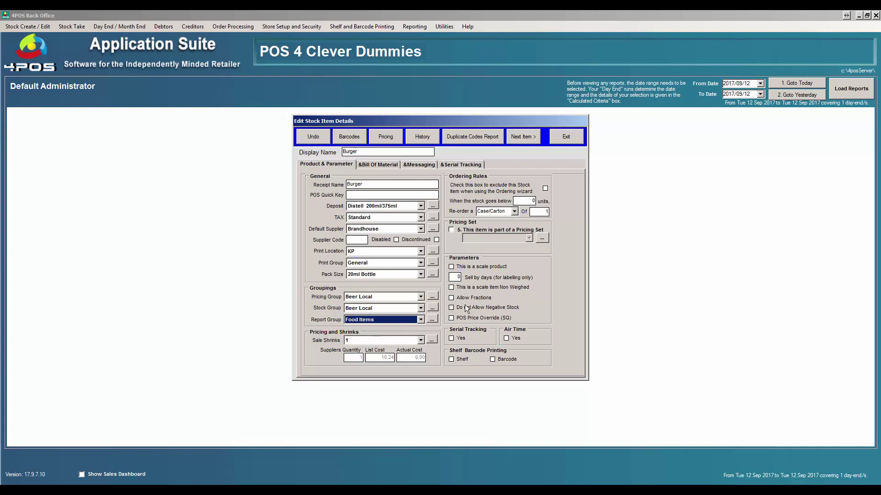
{"action": "left_click", "coordinate": [573, 135]}
Step: Reload report data and check the Sales Dashboard's Stock Movement figure of 2,187.45
{"action": "left_click", "coordinate": [511, 308]}
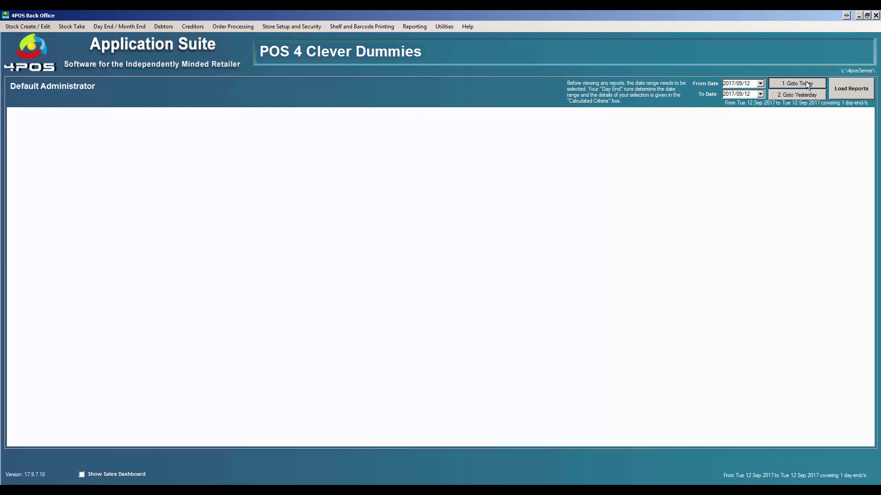
{"action": "left_click", "coordinate": [856, 86]}
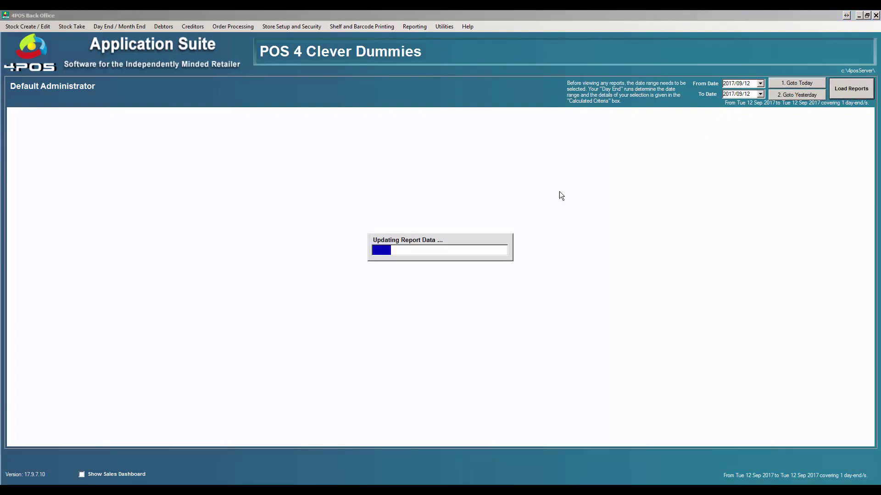
{"action": "left_click", "coordinate": [420, 29]}
{"action": "left_click", "coordinate": [426, 37]}
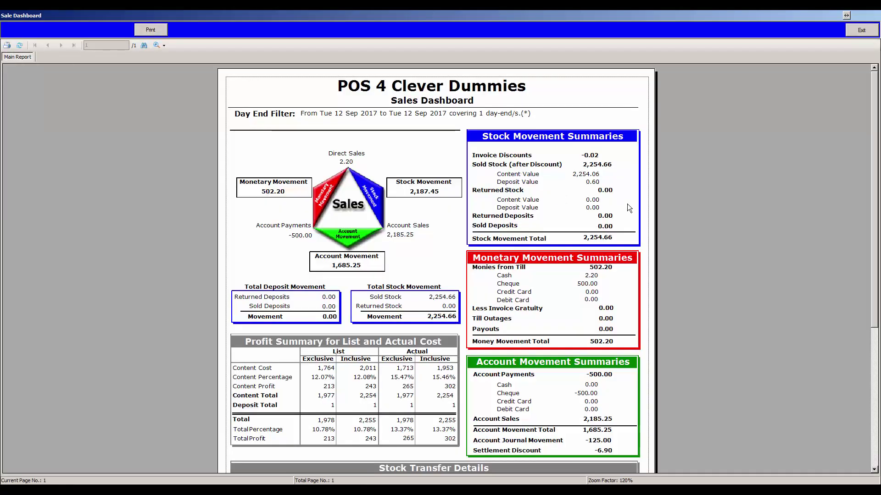
{"action": "left_click", "coordinate": [446, 196]}
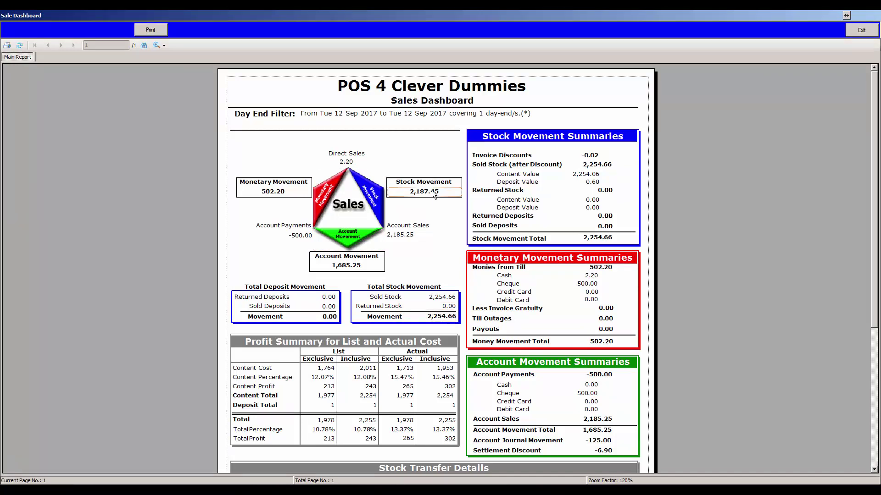
{"action": "left_click", "coordinate": [865, 27]}
{"action": "left_click", "coordinate": [414, 28]}
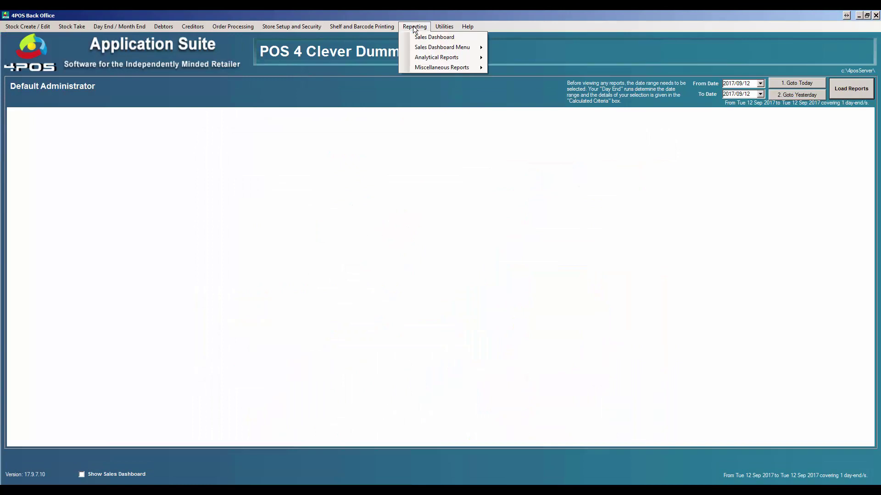
Step: Run the Product Performance report with Items Per Group, grouped on Pricing Group
{"action": "mouse_move", "coordinate": [423, 59]}
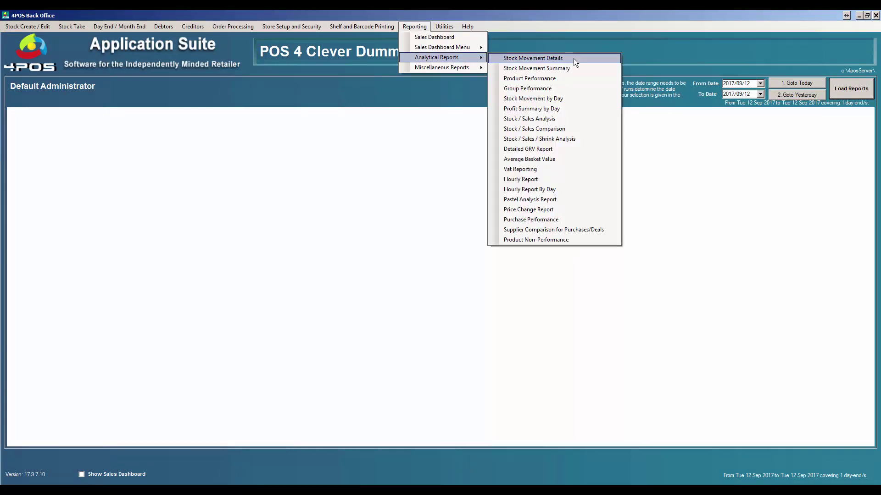
{"action": "left_click", "coordinate": [560, 80]}
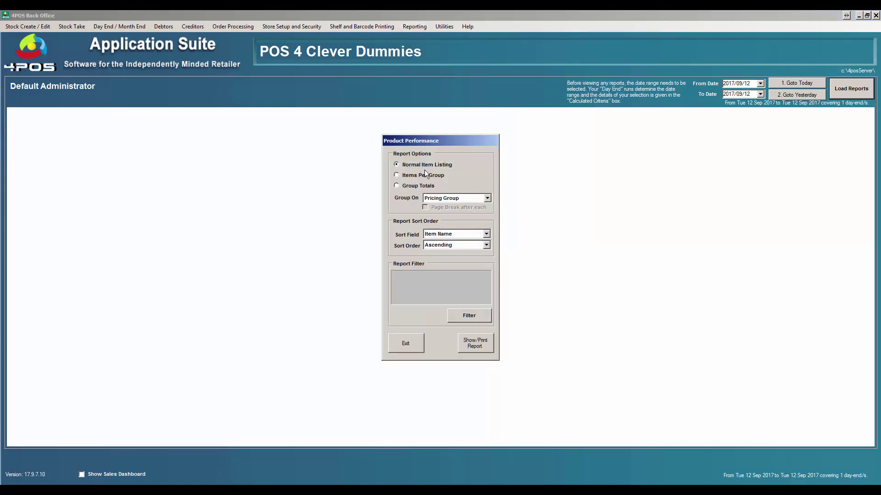
{"action": "left_click", "coordinate": [397, 177]}
{"action": "left_click", "coordinate": [488, 198]}
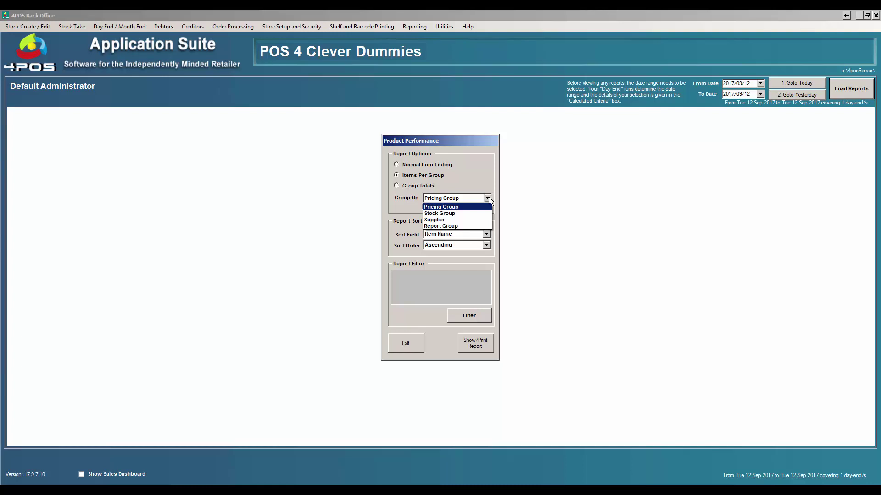
{"action": "left_click", "coordinate": [489, 198]}
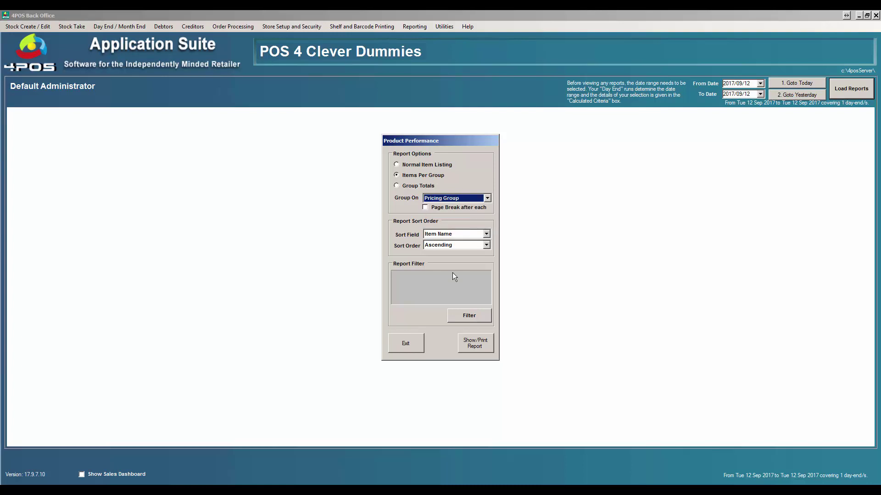
{"action": "left_click", "coordinate": [480, 349]}
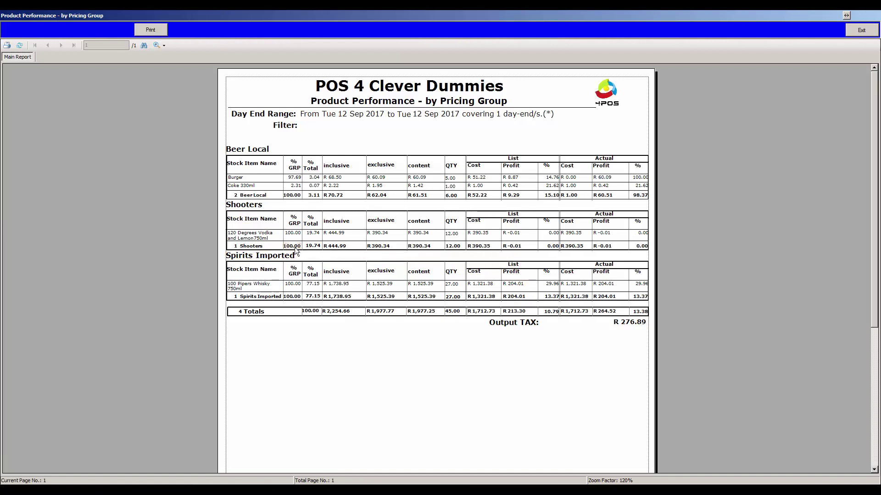
Step: Check the Beer Local, Shooters and Spirits Imported groups in the preview, then close it
{"action": "left_click", "coordinate": [248, 150]}
{"action": "left_click", "coordinate": [247, 205]}
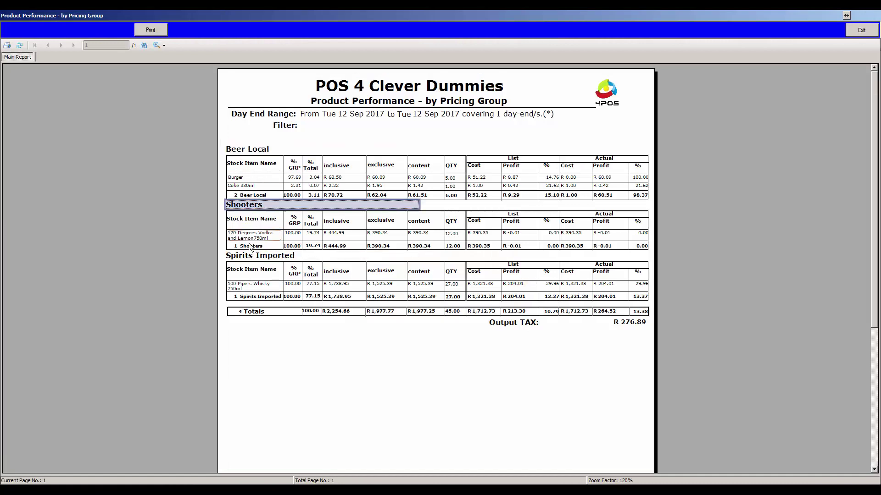
{"action": "left_click", "coordinate": [250, 258]}
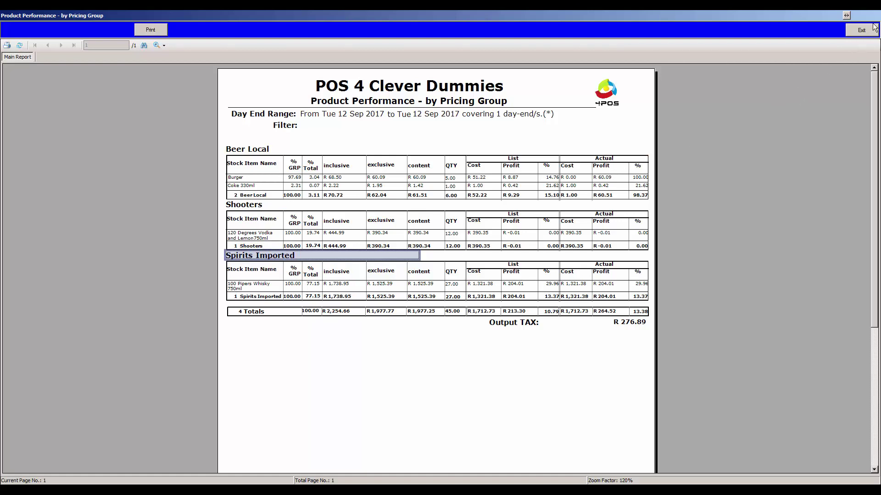
{"action": "left_click", "coordinate": [861, 31]}
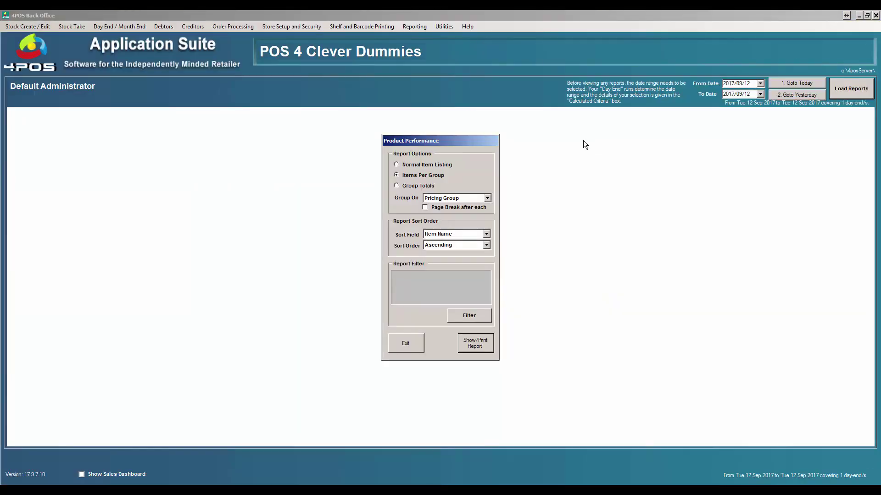
Step: Run the Group Totals report and check Beer Local (6.00) and Shooters (12.00) quantities and profit
{"action": "left_click", "coordinate": [397, 185]}
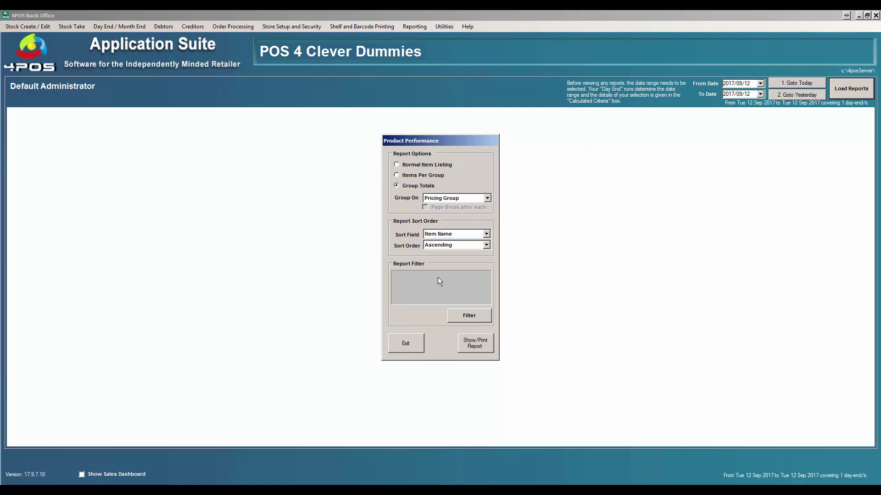
{"action": "left_click", "coordinate": [483, 348]}
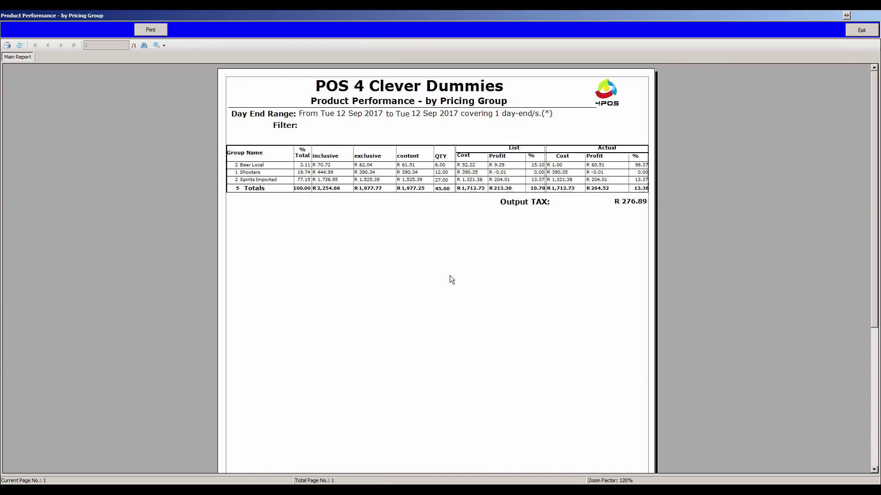
{"action": "left_click", "coordinate": [442, 165]}
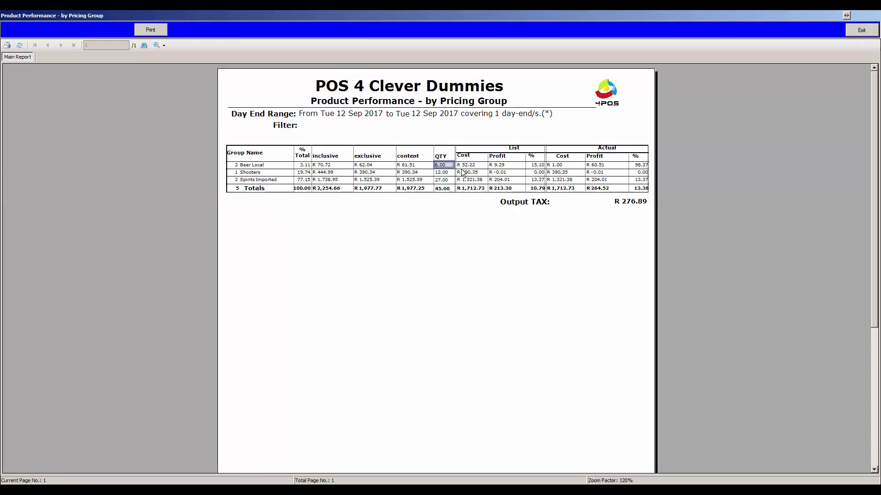
{"action": "left_click", "coordinate": [539, 166]}
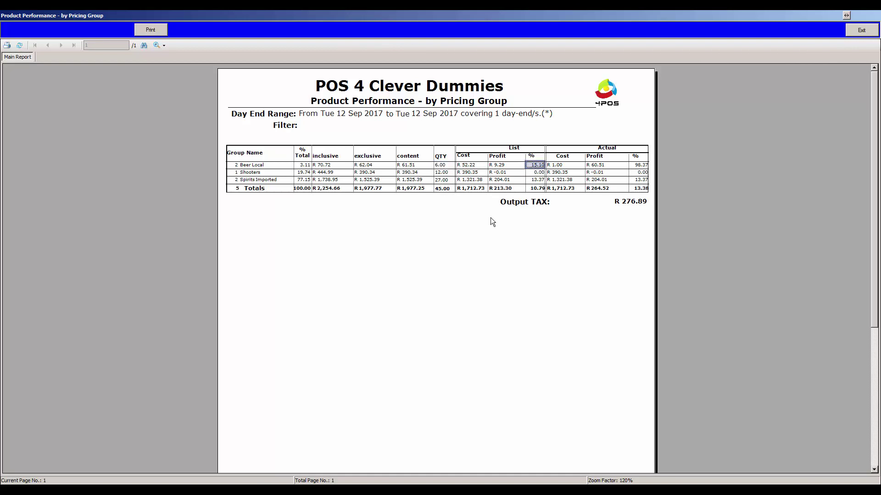
{"action": "left_click", "coordinate": [441, 173]}
{"action": "left_click", "coordinate": [536, 173]}
{"action": "left_click", "coordinate": [861, 30]}
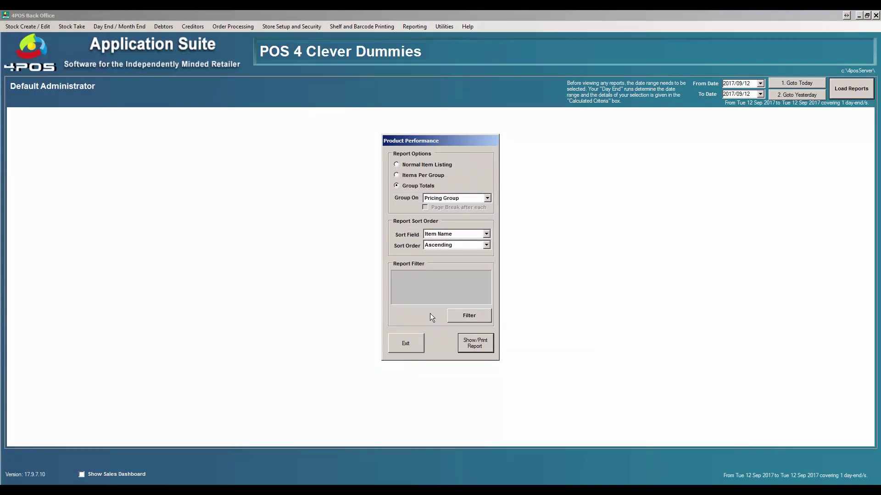
Step: Dismiss the filter criteria unchanged and close the Product Performance options
{"action": "left_click", "coordinate": [475, 315]}
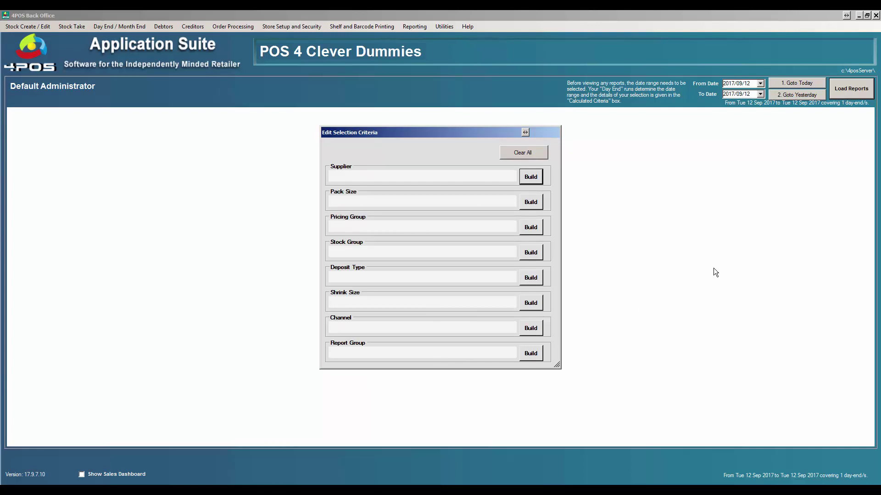
{"action": "key", "text": "Escape"}
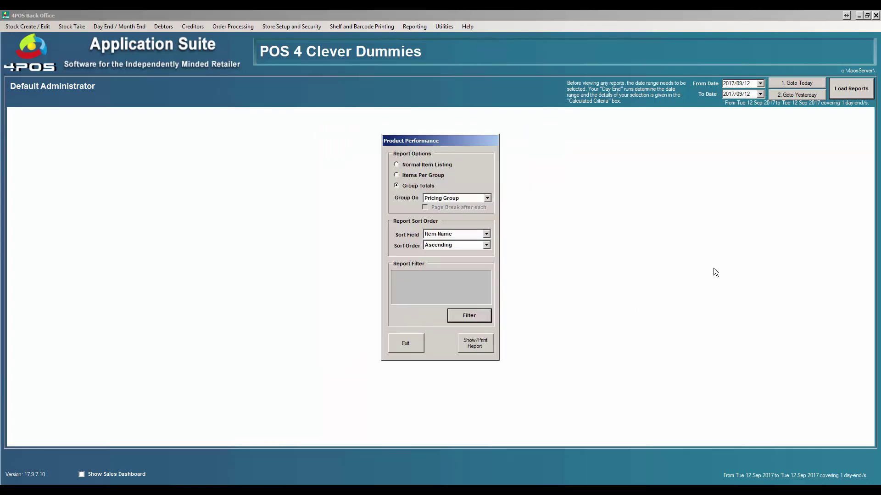
{"action": "key", "text": "Escape"}
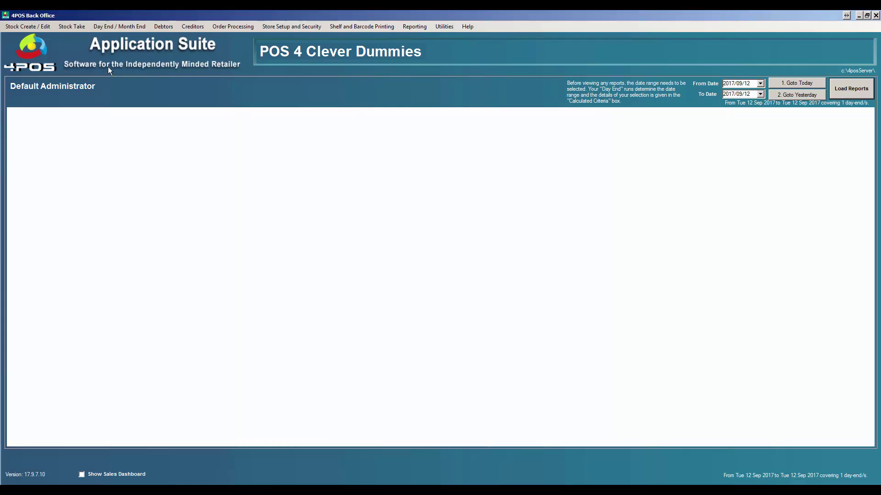
{"action": "left_click", "coordinate": [71, 27]}
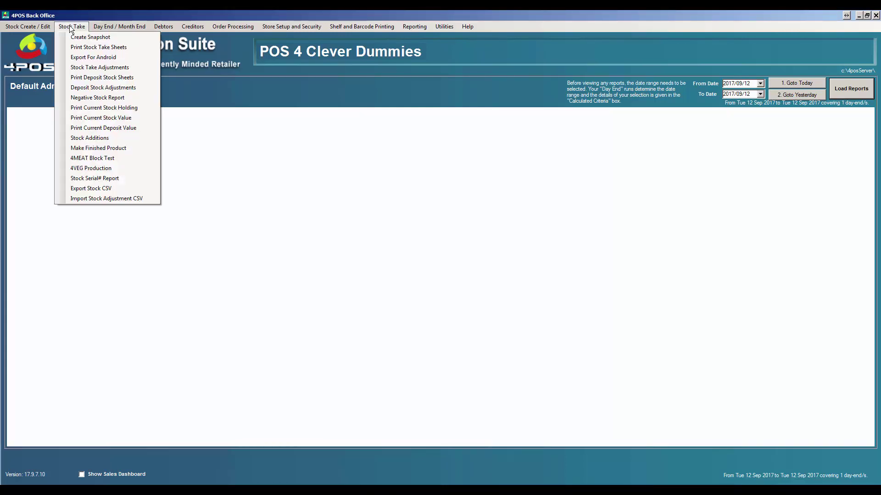
Step: Start Stock Take Adjustments for the Beer Local group in the Default Warehouse
{"action": "left_click", "coordinate": [92, 66]}
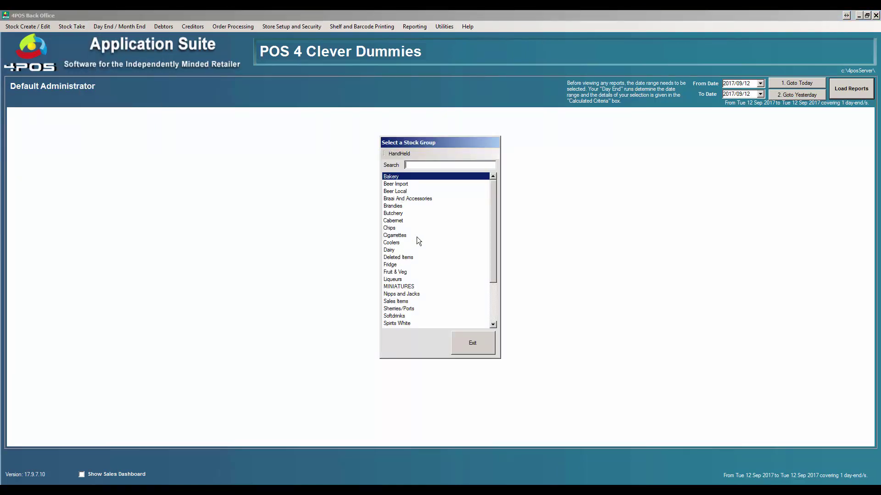
{"action": "double_click", "coordinate": [395, 192]}
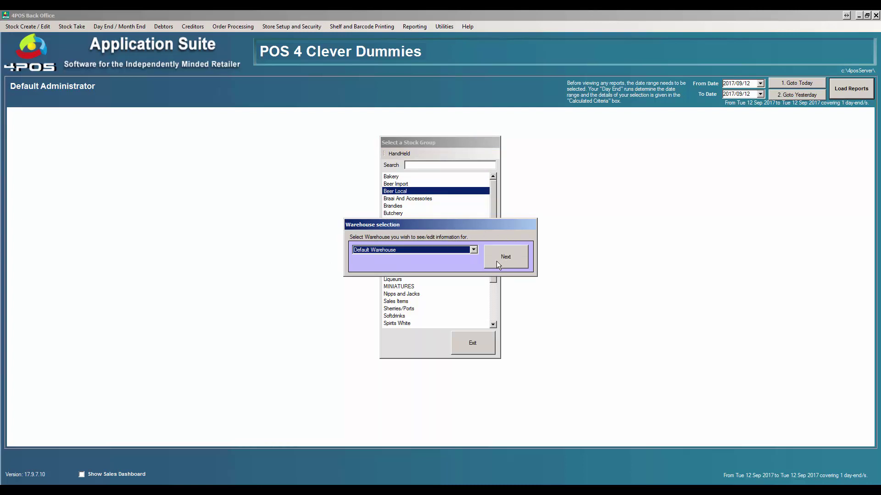
{"action": "left_click", "coordinate": [473, 250]}
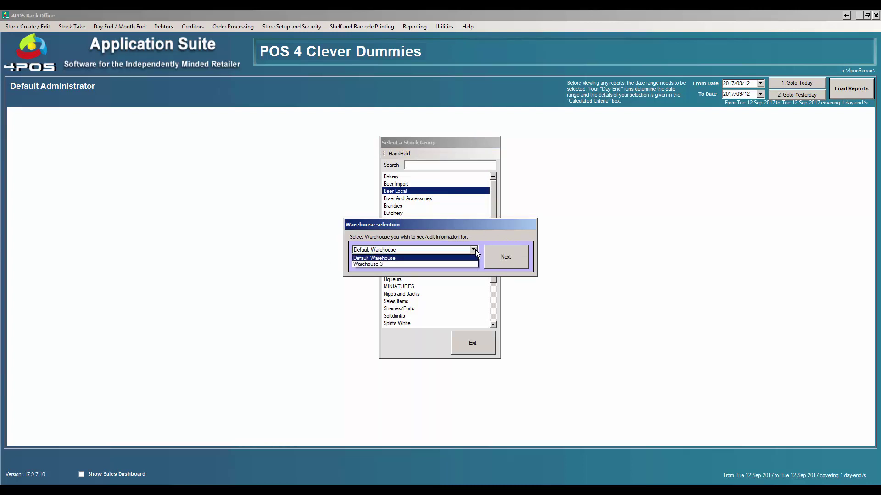
{"action": "left_click", "coordinate": [475, 250]}
{"action": "left_click", "coordinate": [504, 255]}
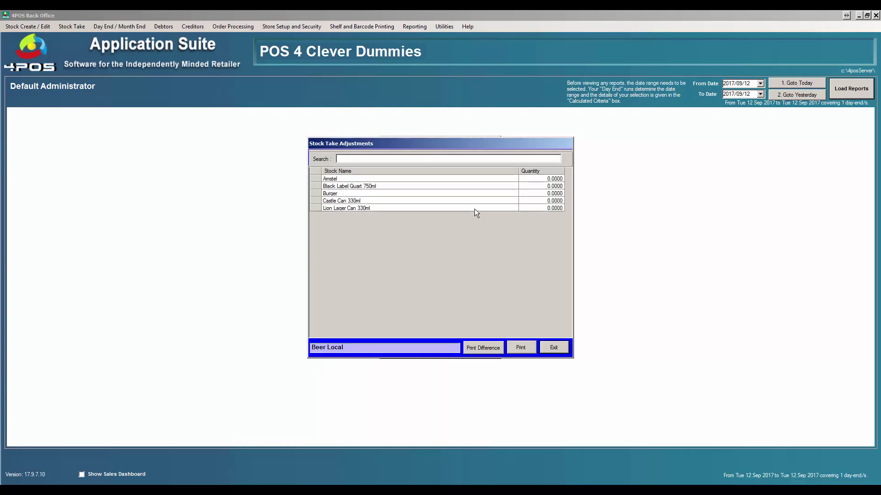
Step: Enter Beer Local counts of 5 Amstel and 7 Burger, then exit both stock take screens
{"action": "left_click", "coordinate": [545, 185]}
{"action": "left_click", "coordinate": [545, 178]}
{"action": "type", "text": "5"}
{"action": "left_click", "coordinate": [548, 201]}
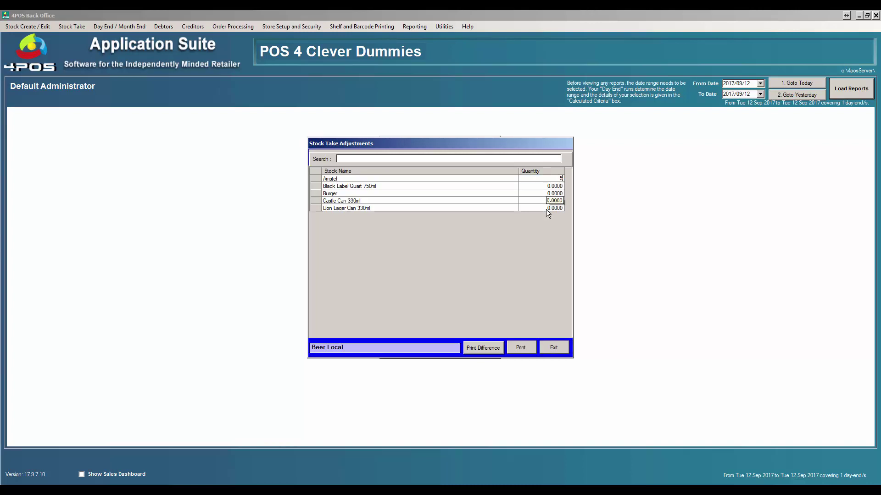
{"action": "key", "text": "Up"}
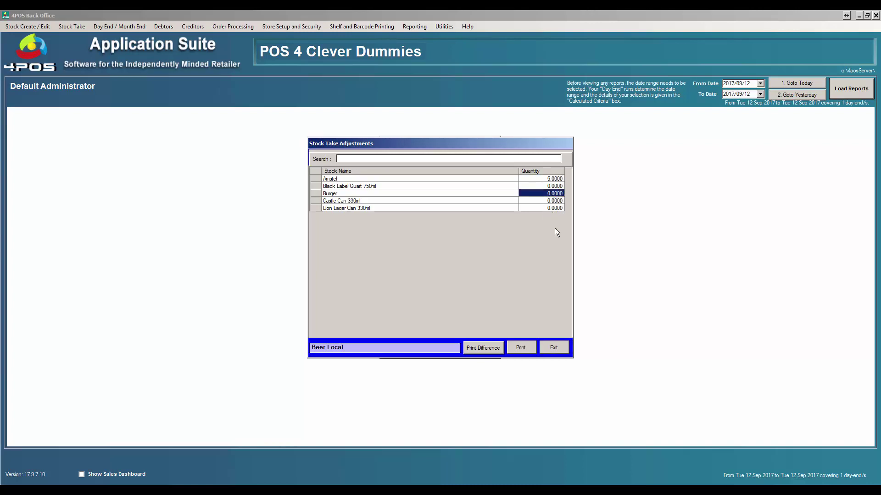
{"action": "type", "text": "7"}
{"action": "left_click", "coordinate": [486, 348]}
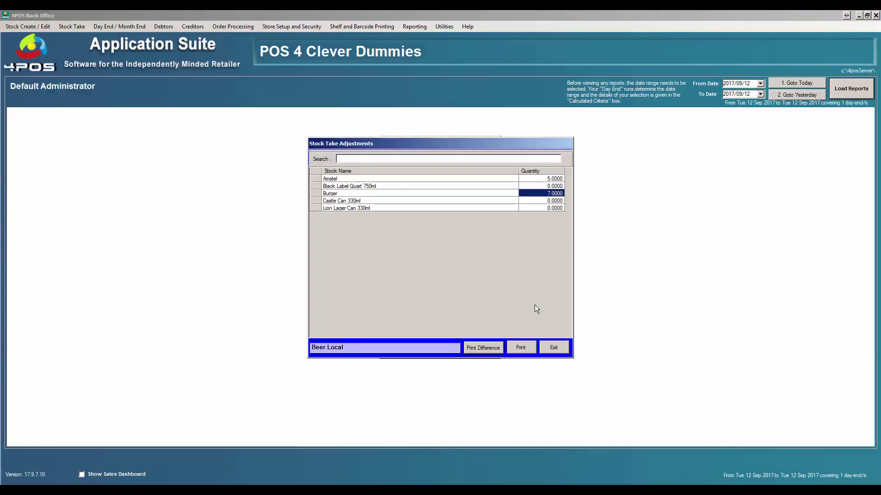
{"action": "left_click", "coordinate": [556, 348]}
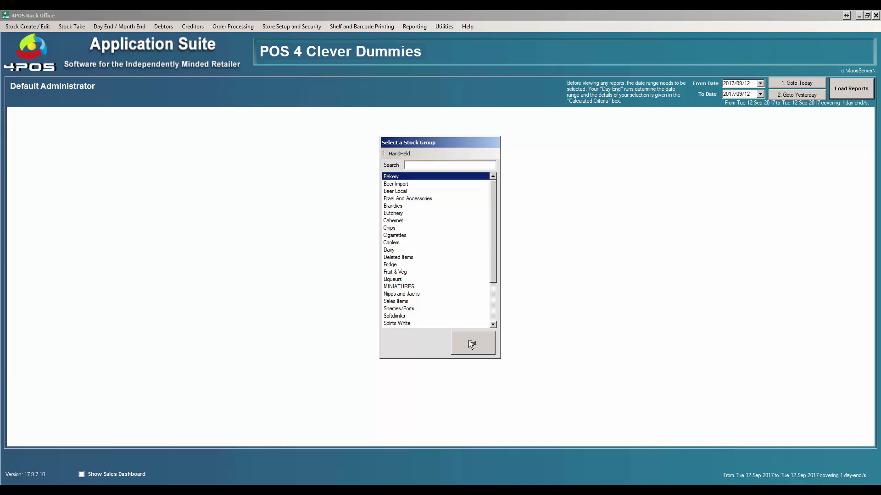
{"action": "left_click", "coordinate": [471, 344]}
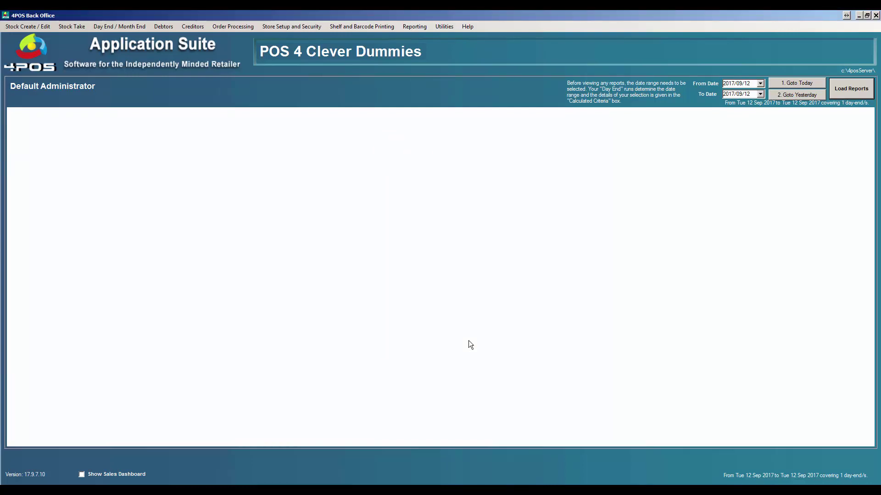
Step: Preview the Product Performance report with Items Per Group, grouped on Report Group
{"action": "left_click", "coordinate": [417, 28]}
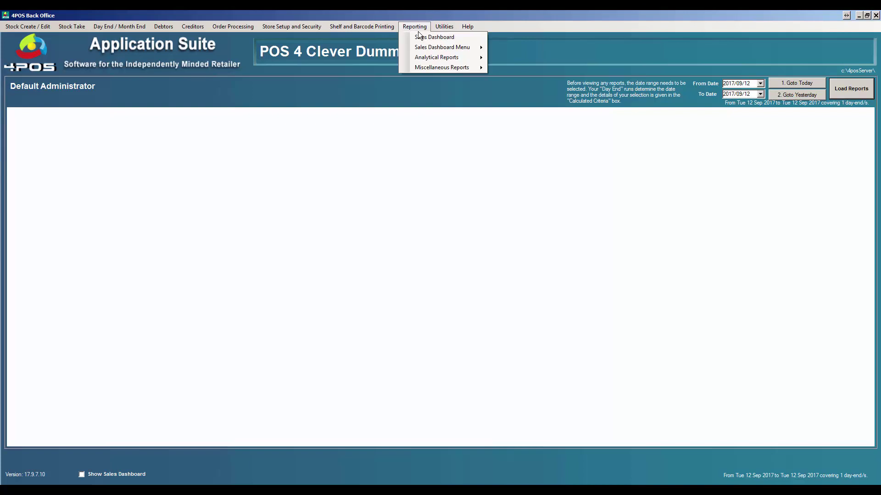
{"action": "mouse_move", "coordinate": [428, 57]}
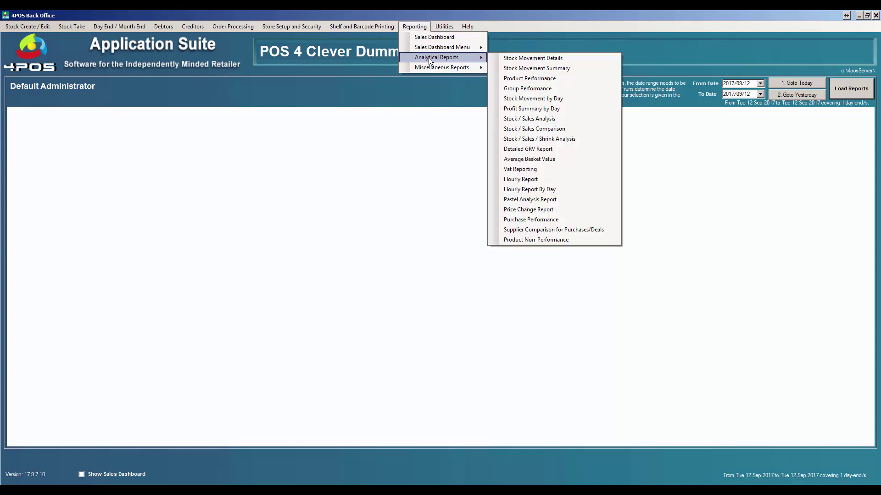
{"action": "left_click", "coordinate": [544, 79]}
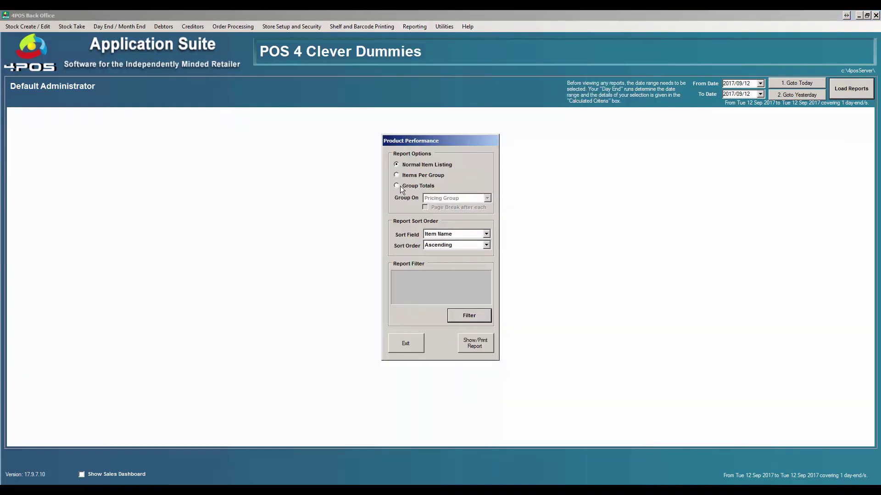
{"action": "left_click", "coordinate": [397, 175]}
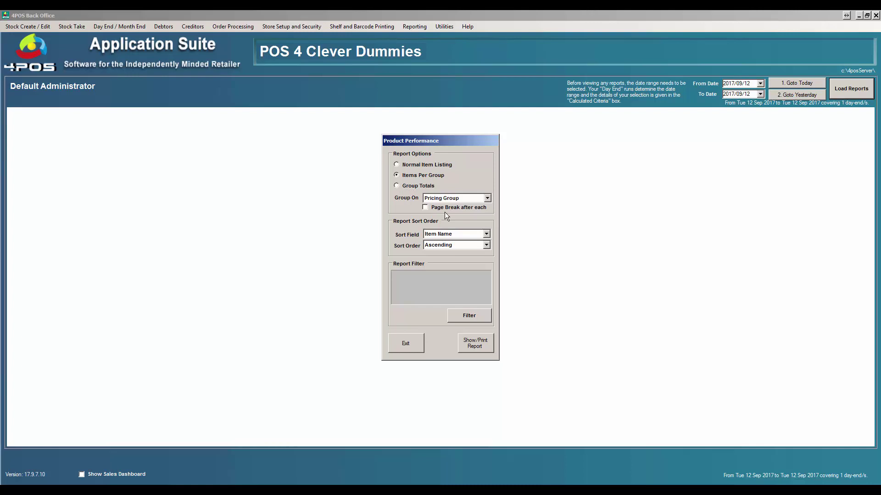
{"action": "left_click", "coordinate": [485, 199]}
{"action": "left_click", "coordinate": [476, 227]}
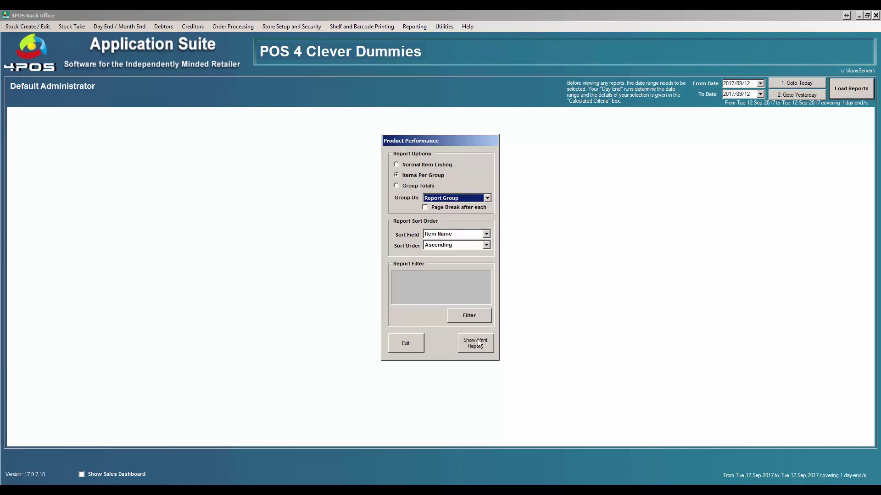
{"action": "left_click", "coordinate": [476, 344]}
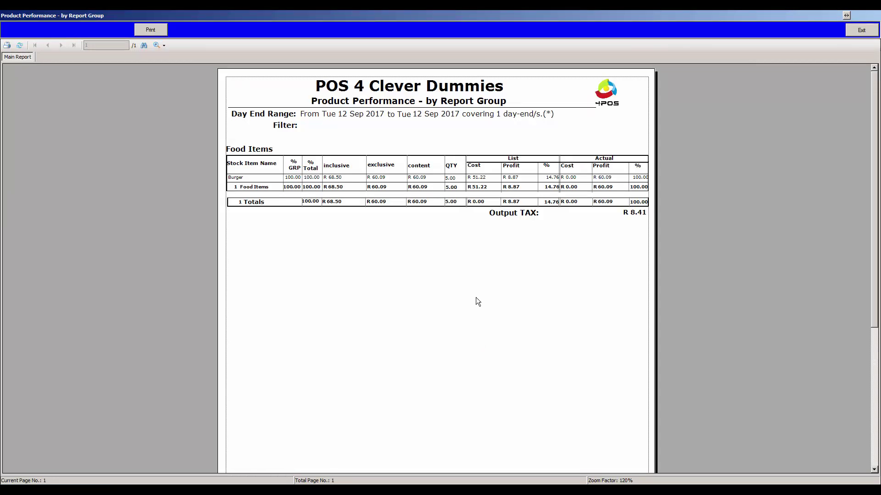
Step: Check the Food Items header and Burger row, then close the Report Group preview
{"action": "left_click", "coordinate": [233, 149]}
{"action": "left_click", "coordinate": [243, 180]}
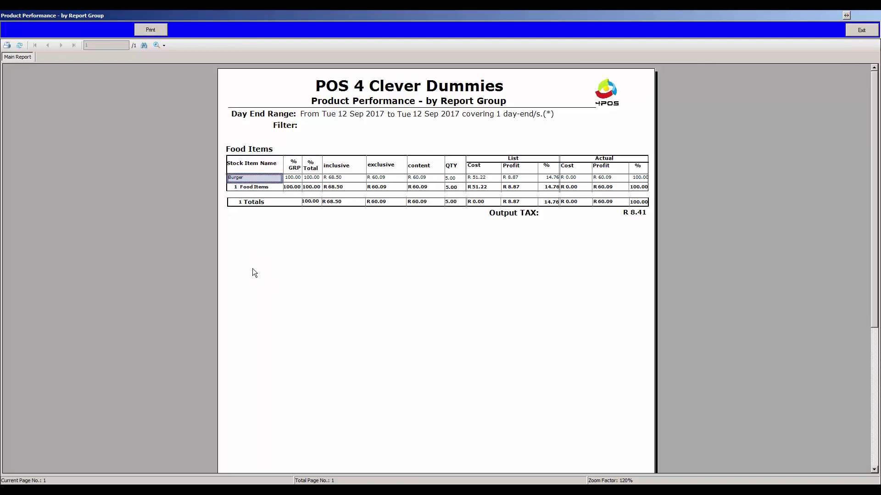
{"action": "left_click", "coordinate": [854, 29]}
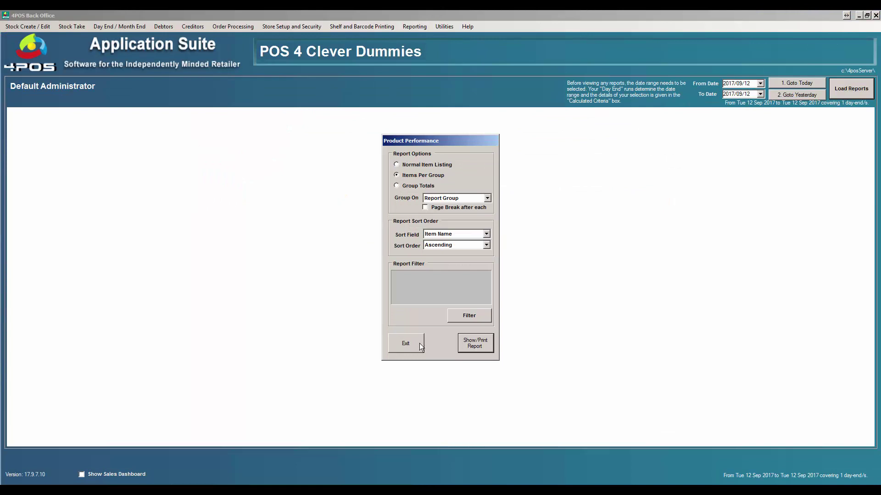